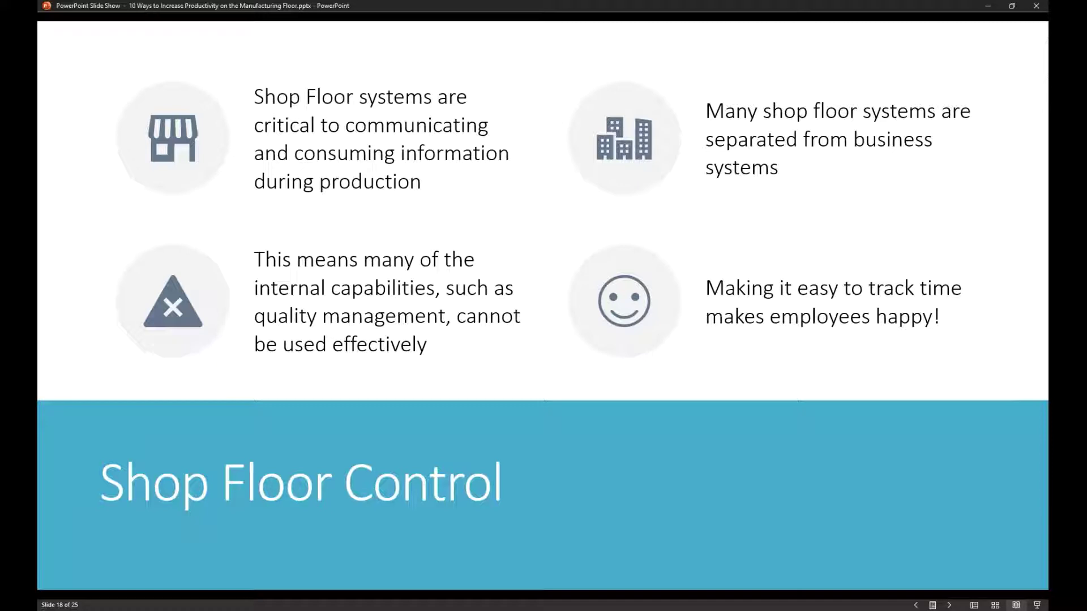
# Advance the slide show to slide 19, 'Demo – Manufacturing Execution Systems'
pyautogui.press('Right')
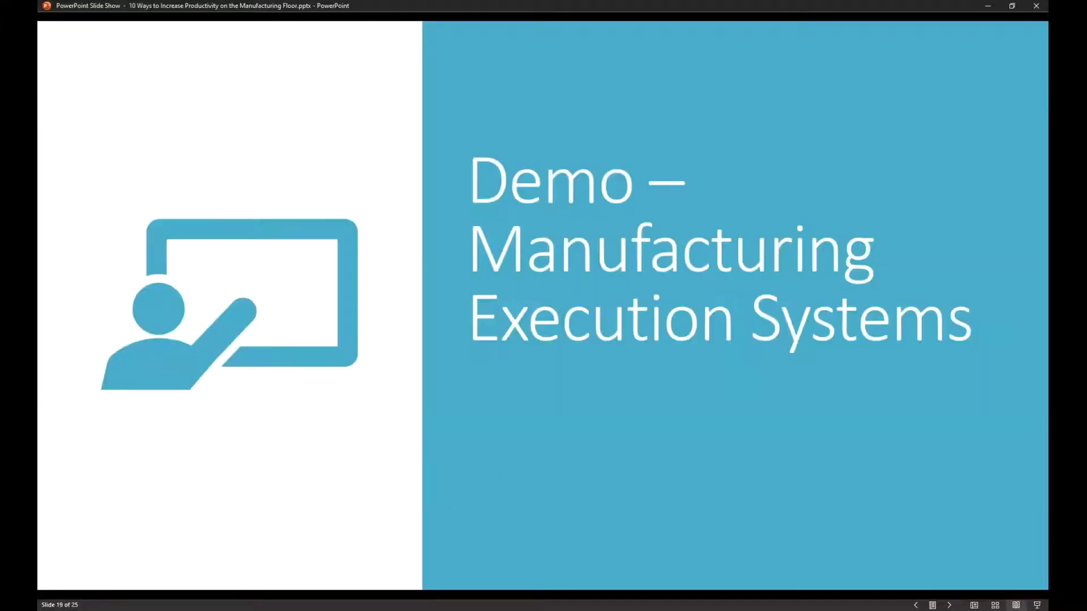
# In the browser, close the Route, Released product details and product maintenance workspace pages
pyautogui.hotkey('alt', 'Tab')
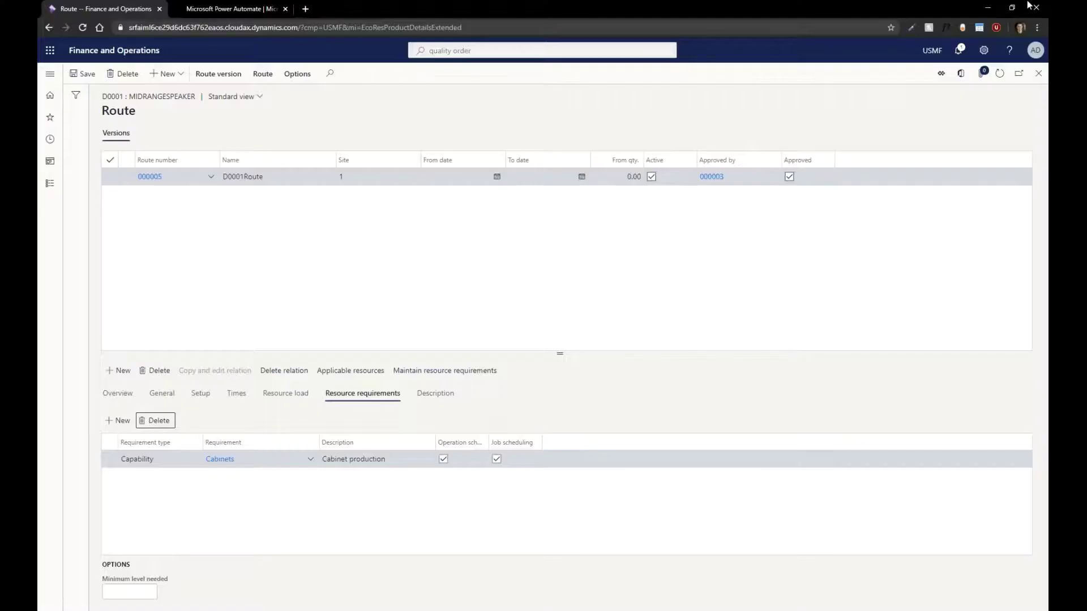
pyautogui.click(1037, 73)
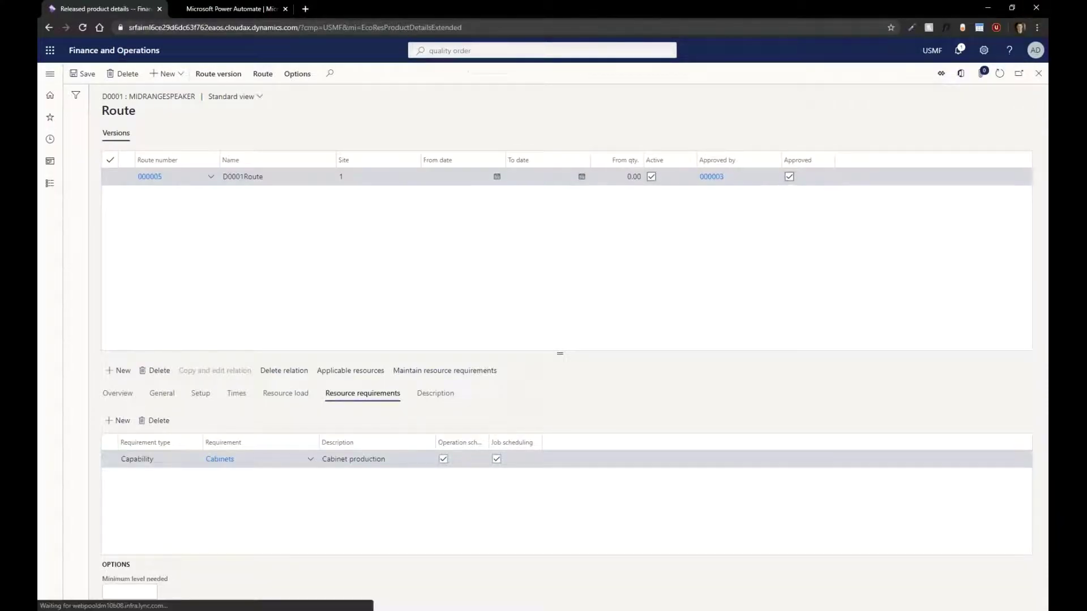
pyautogui.click(1038, 73)
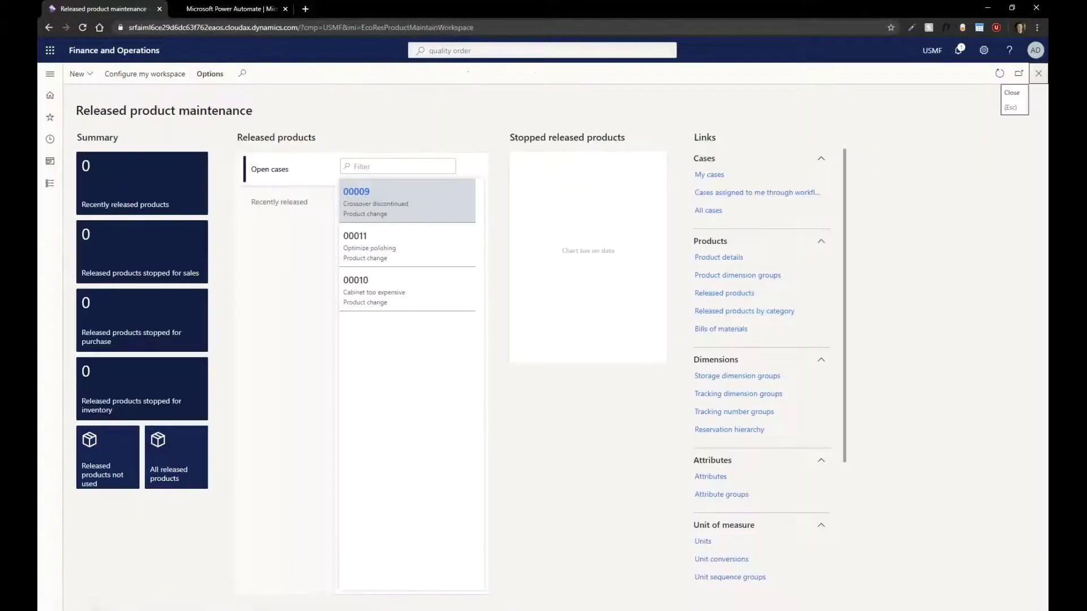
pyautogui.click(1038, 73)
# Search for 'job card ter' and launch the Job card terminal
pyautogui.click(505, 50)
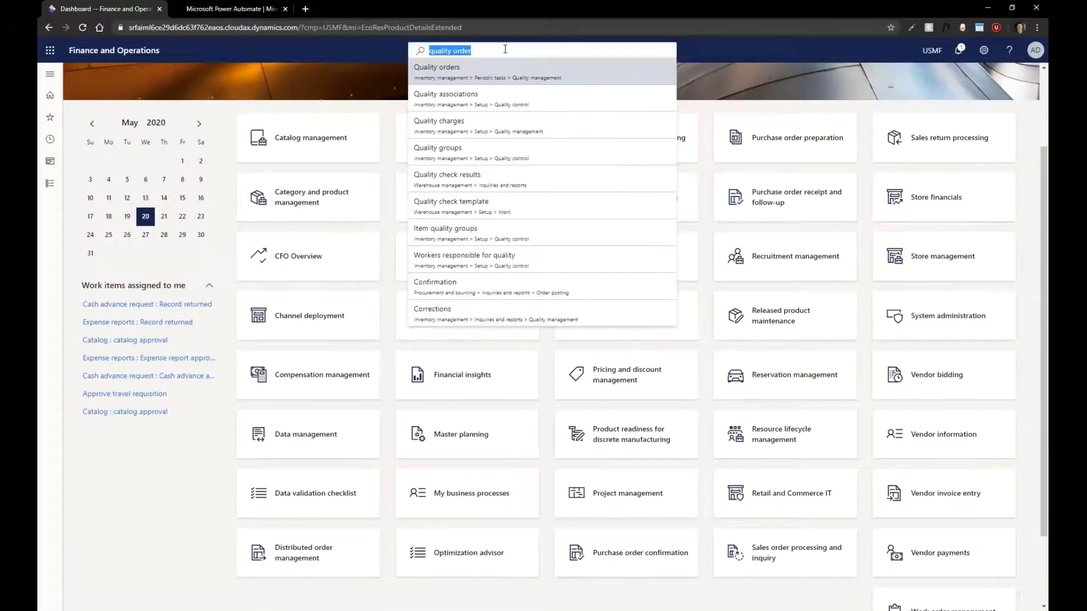
pyautogui.write('job card ter')
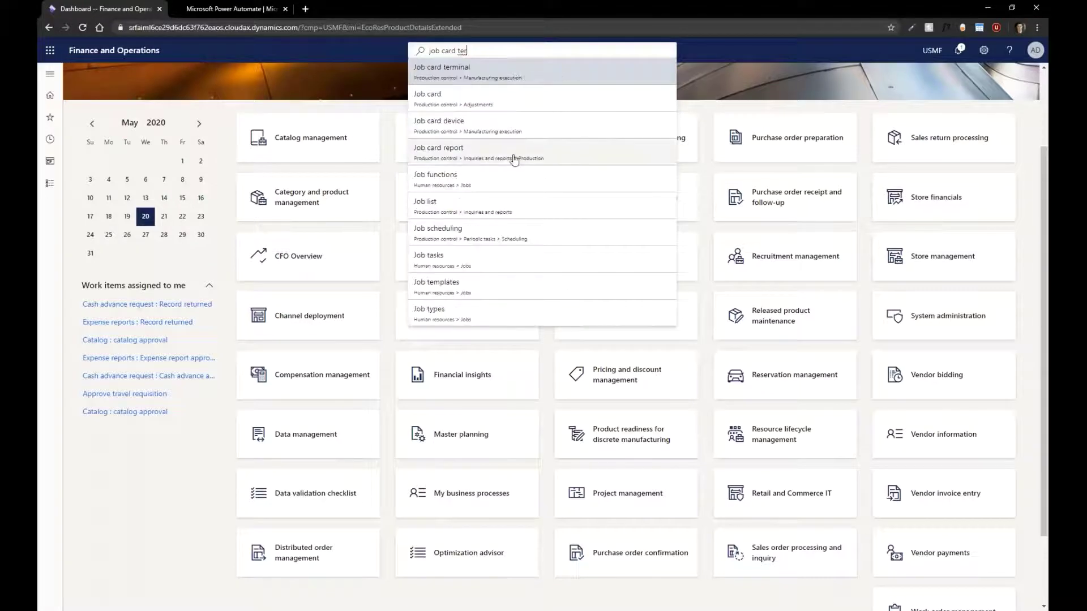
pyautogui.click(463, 75)
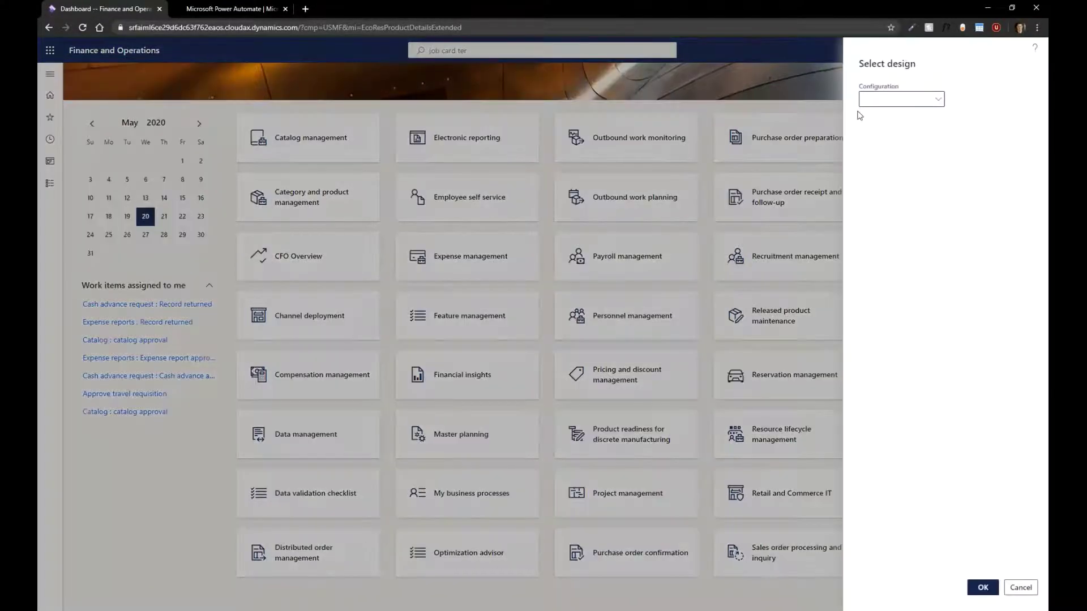
# Open the job card terminal with the All design for resource group 1110, Cabinet polishing
pyautogui.click(938, 99)
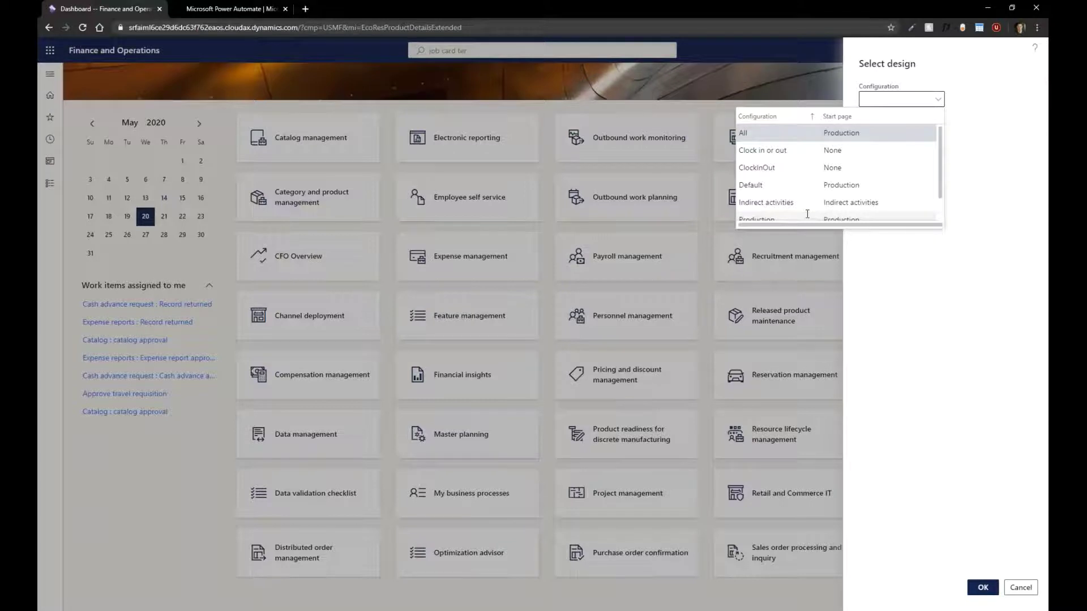
pyautogui.click(774, 133)
pyautogui.click(978, 590)
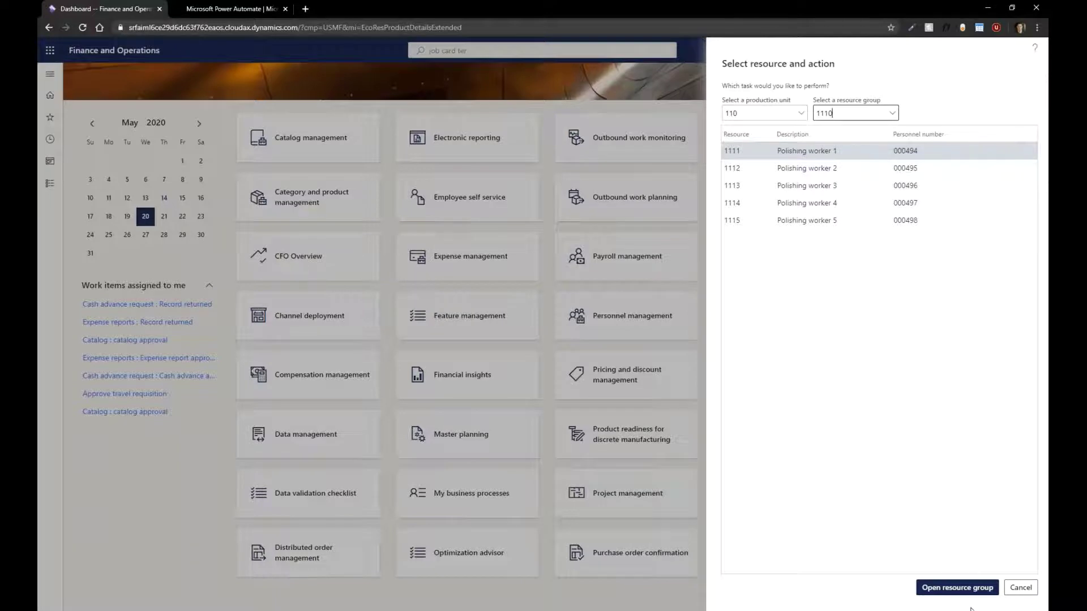
pyautogui.click(956, 588)
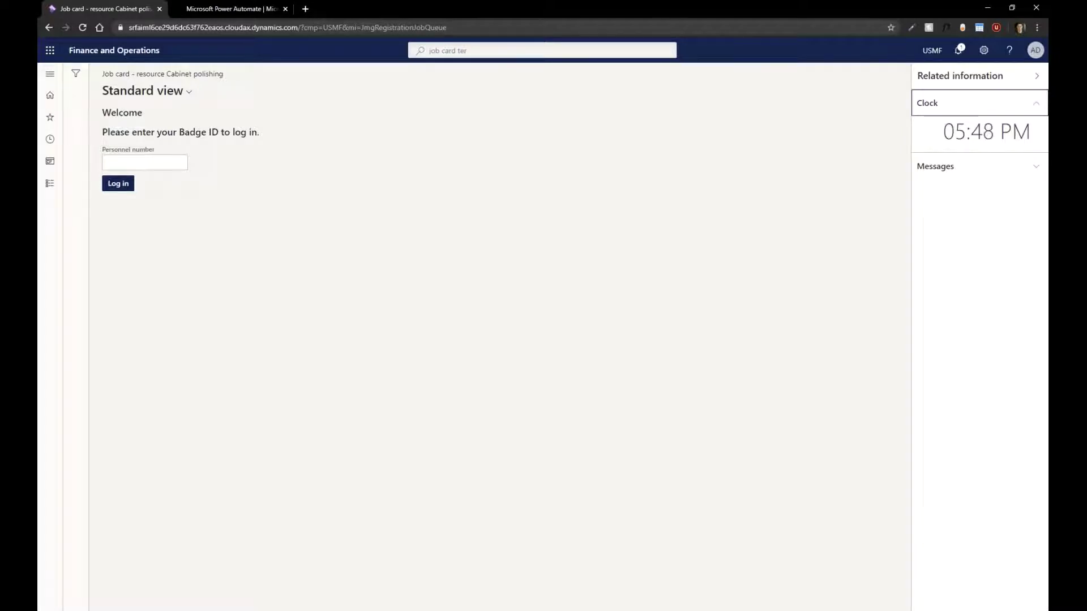
# Log into the terminal with the worker's personnel number to view the Cabinet polishing jobs
pyautogui.click(164, 164)
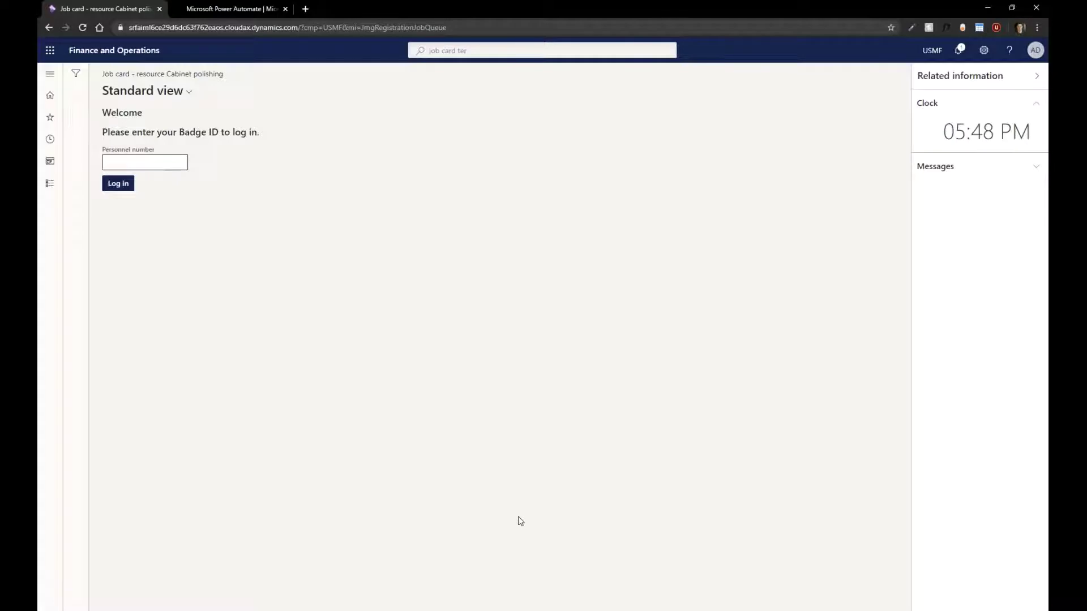
pyautogui.write('121')
pyautogui.click(119, 183)
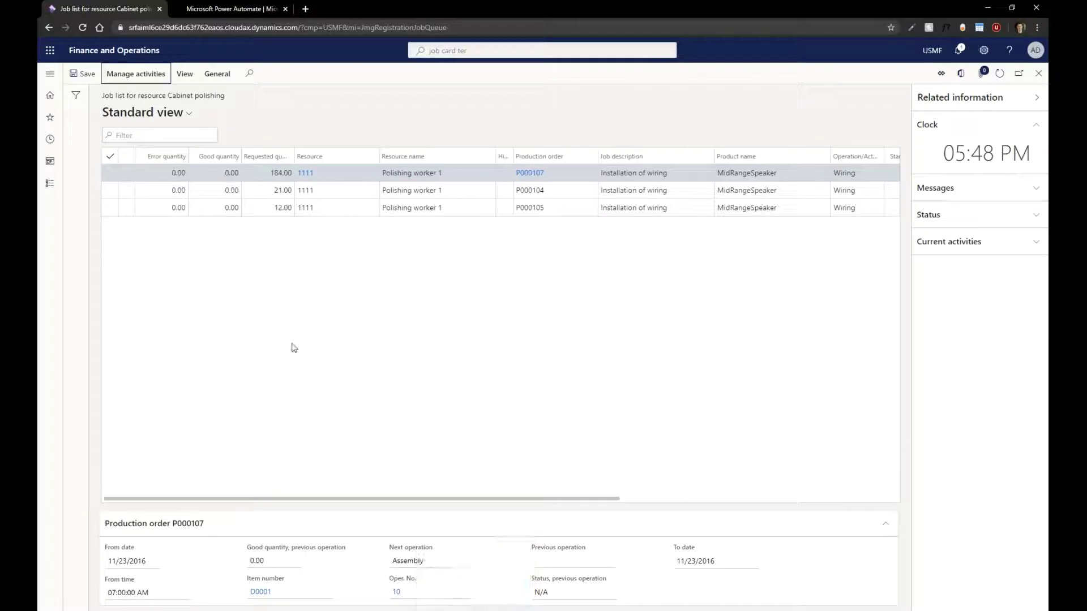
pyautogui.click(148, 80)
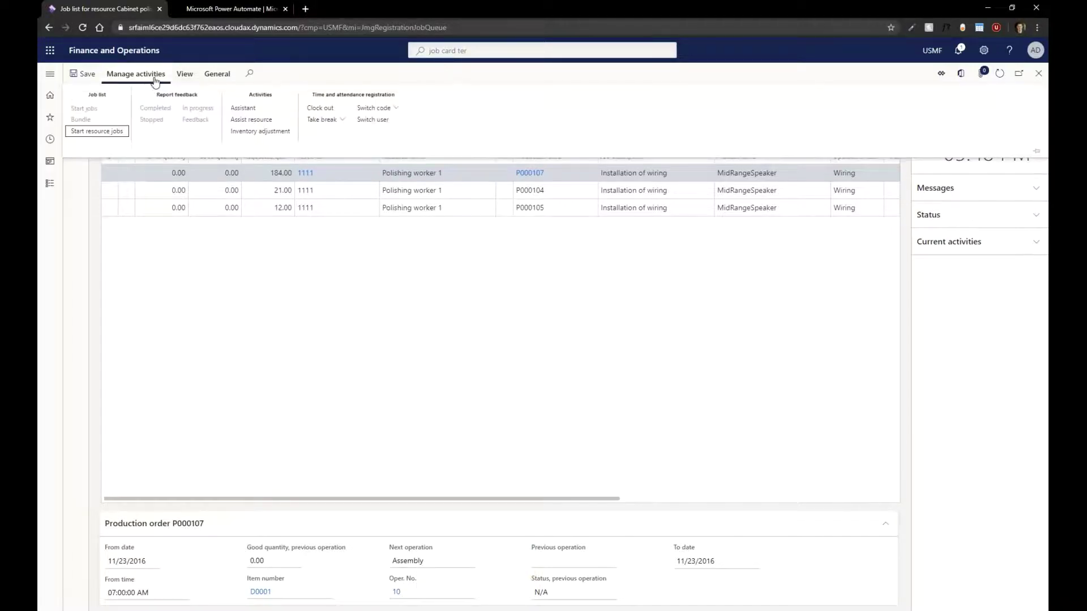
pyautogui.click(185, 77)
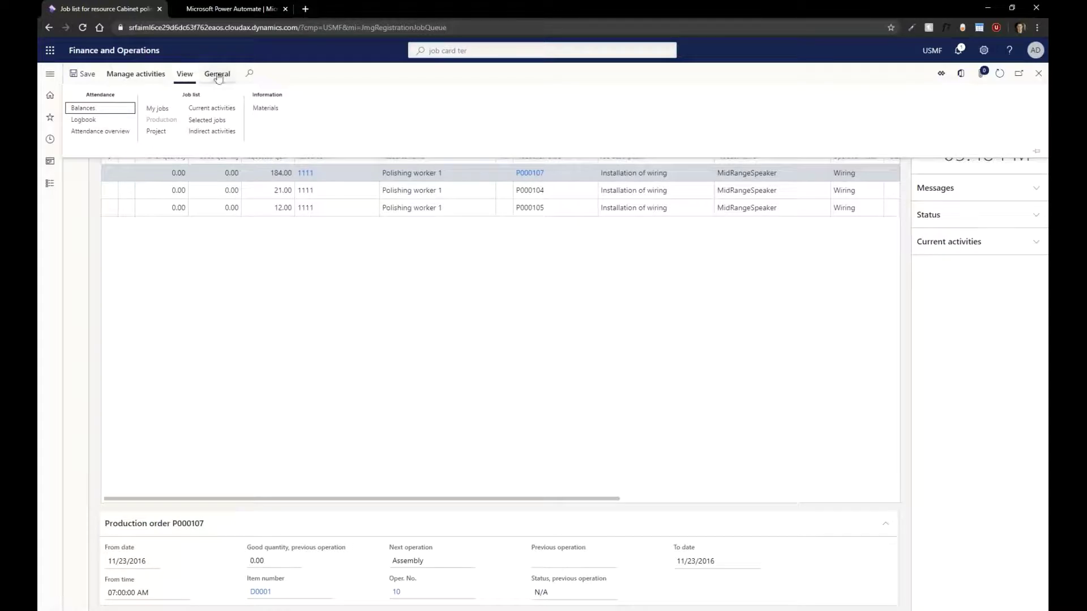
pyautogui.click(99, 129)
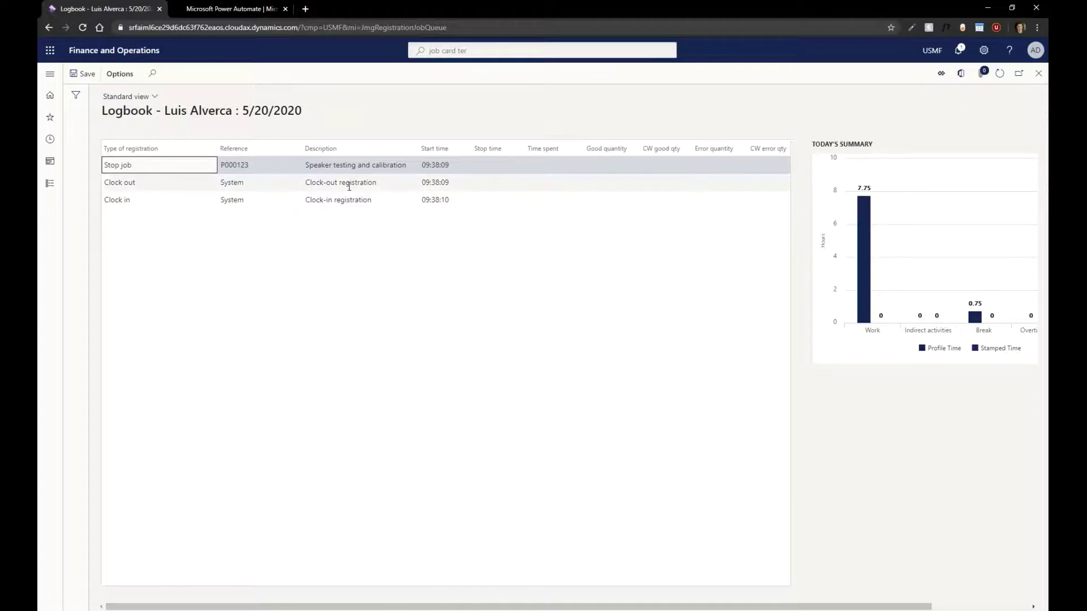
pyautogui.click(1038, 73)
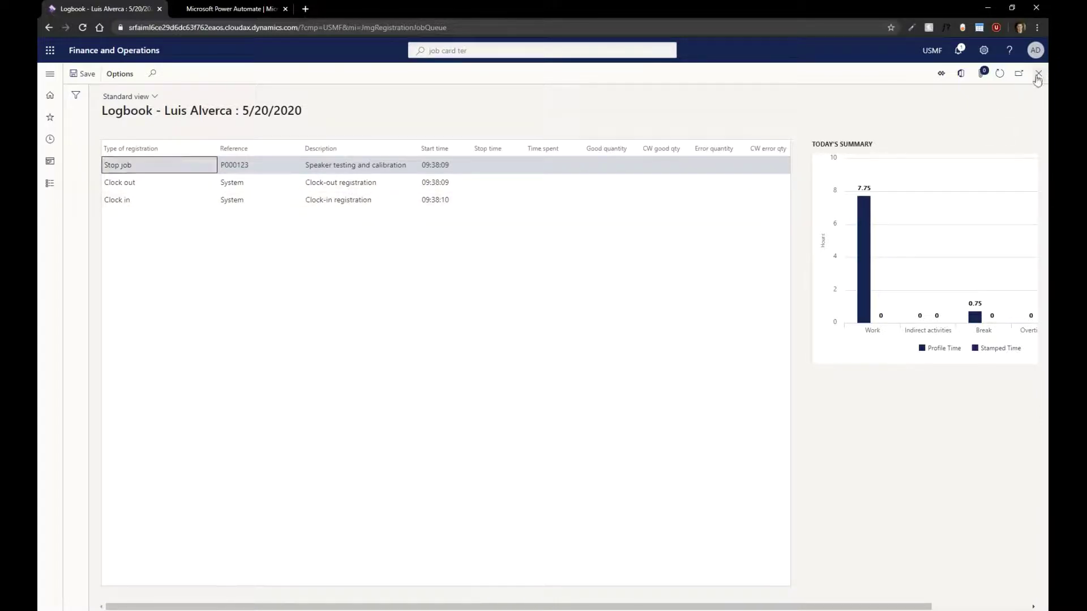
pyautogui.click(185, 74)
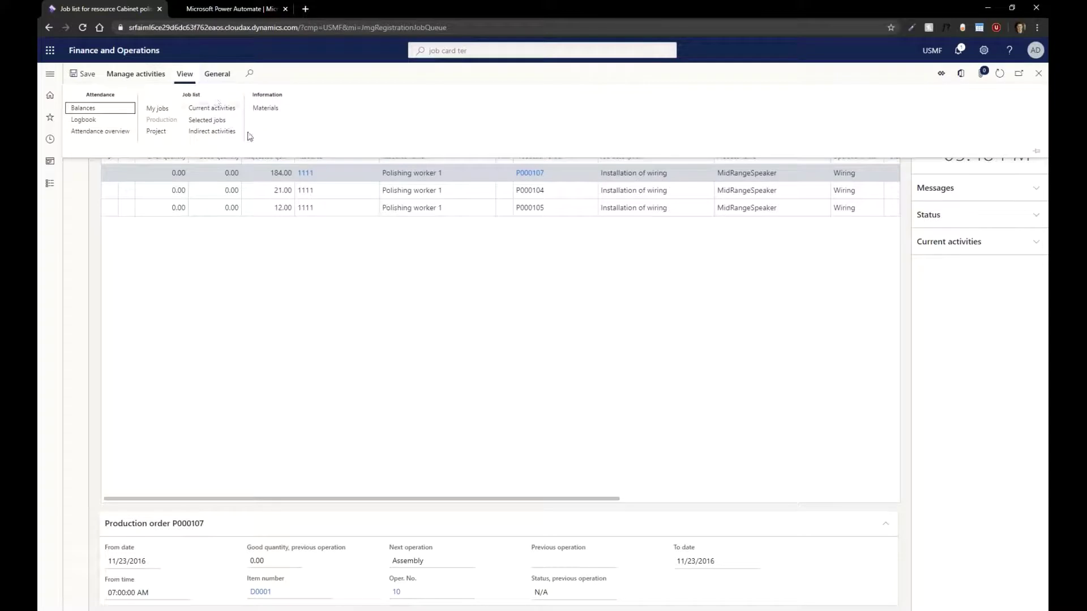
pyautogui.click(156, 76)
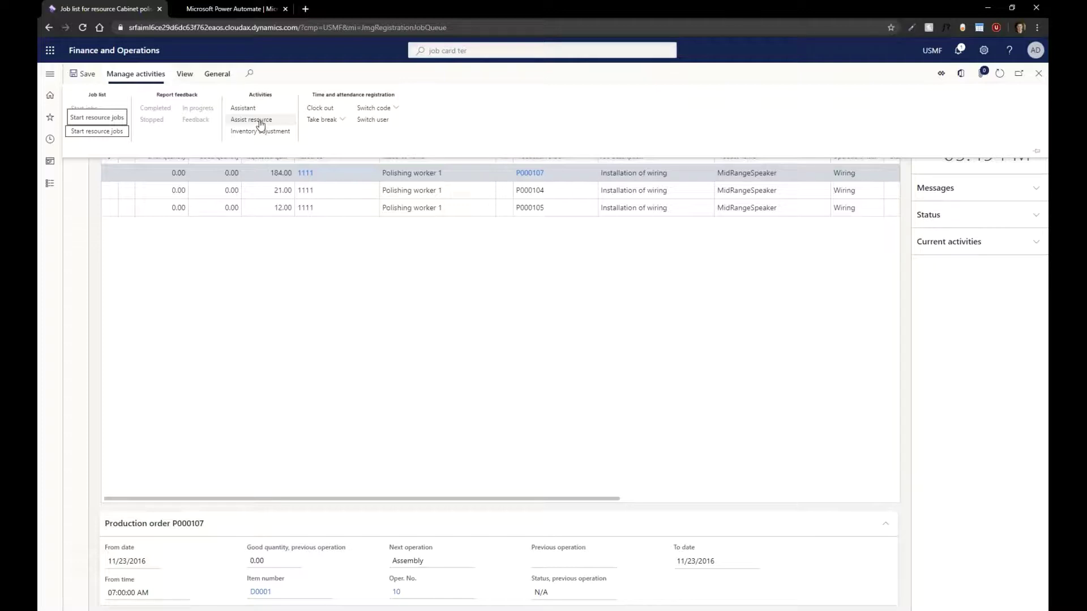
pyautogui.click(149, 74)
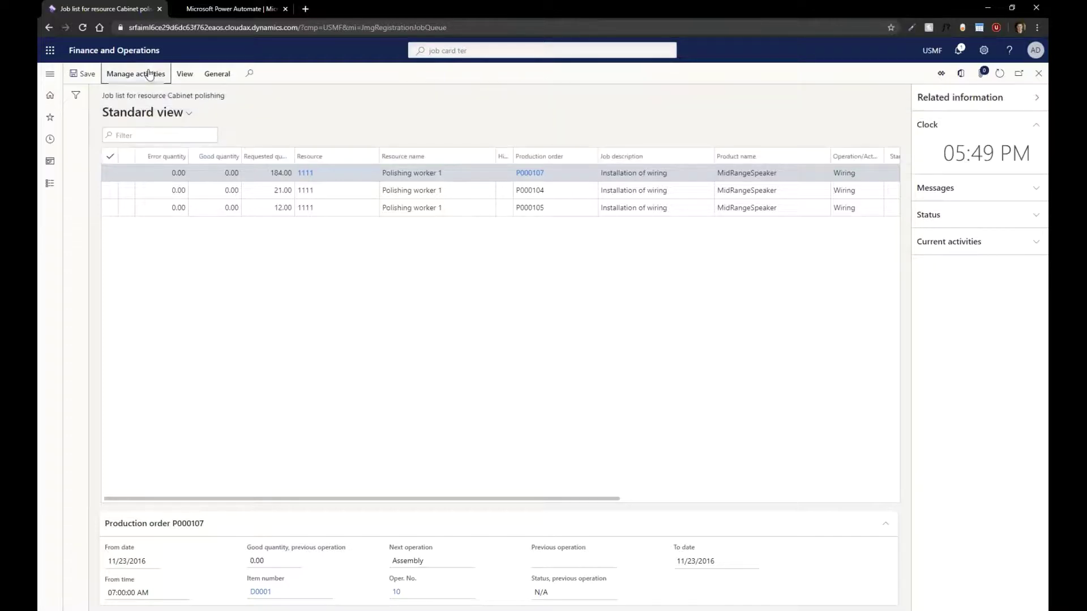
pyautogui.click(135, 75)
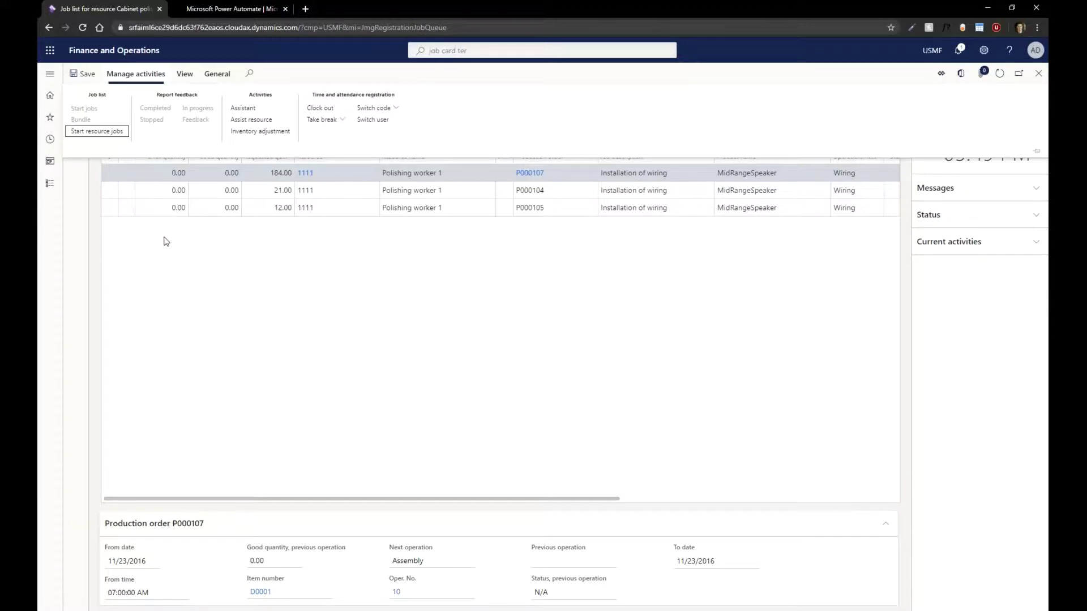
pyautogui.press('Escape')
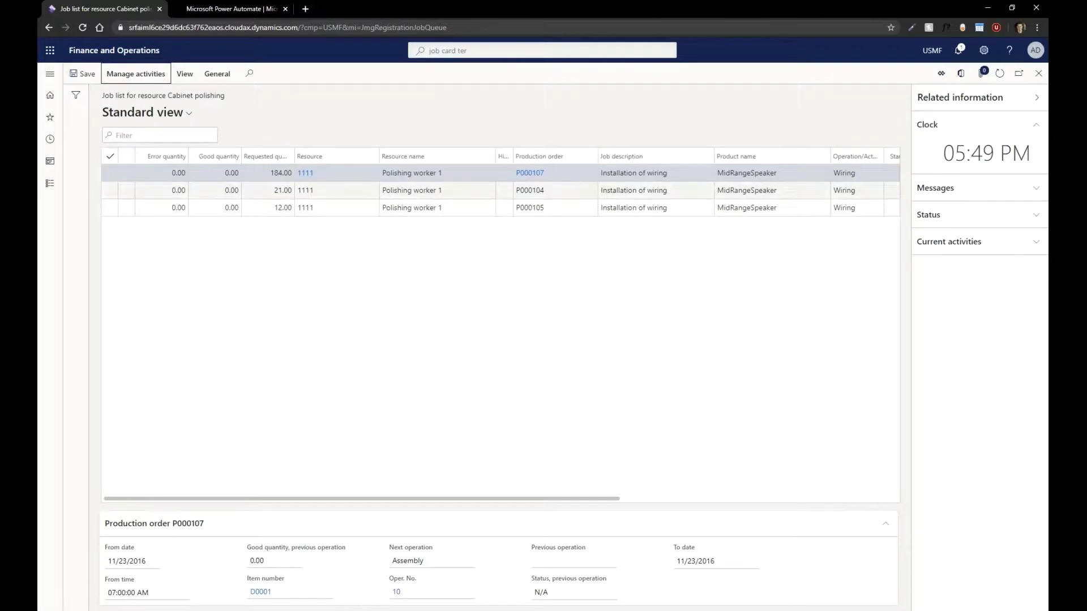
# Set job P000107's start quantity to 184 and start the job
pyautogui.moveTo(516, 499); pyautogui.dragTo(352, 490)
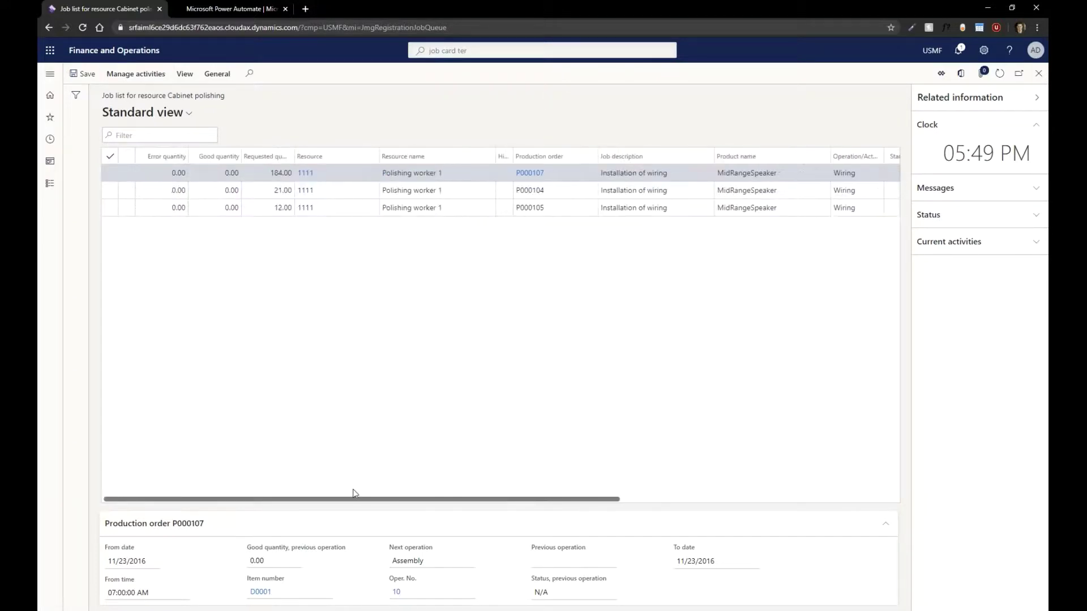
pyautogui.rightClick(352, 490)
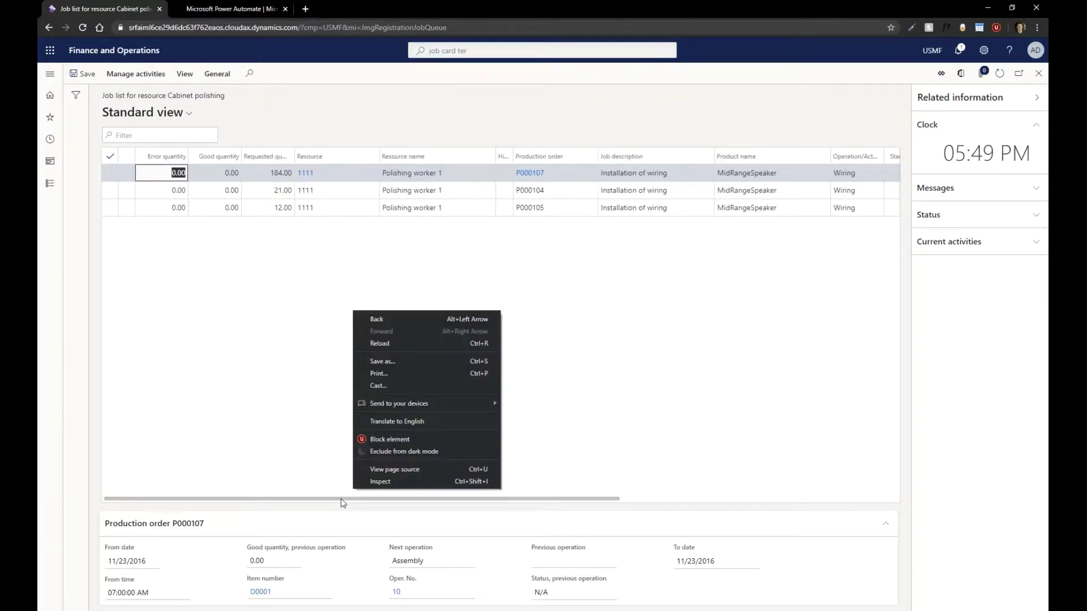
pyautogui.click(340, 501)
pyautogui.moveTo(341, 501); pyautogui.dragTo(491, 504)
pyautogui.click(749, 173)
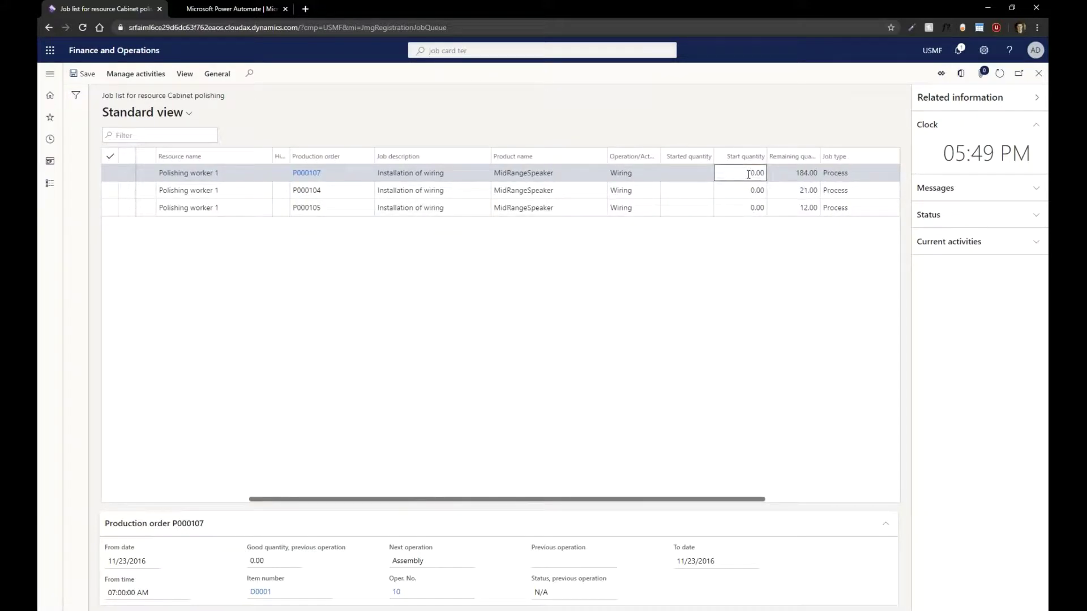
pyautogui.doubleClick(748, 173)
pyautogui.write('184')
pyautogui.click(121, 79)
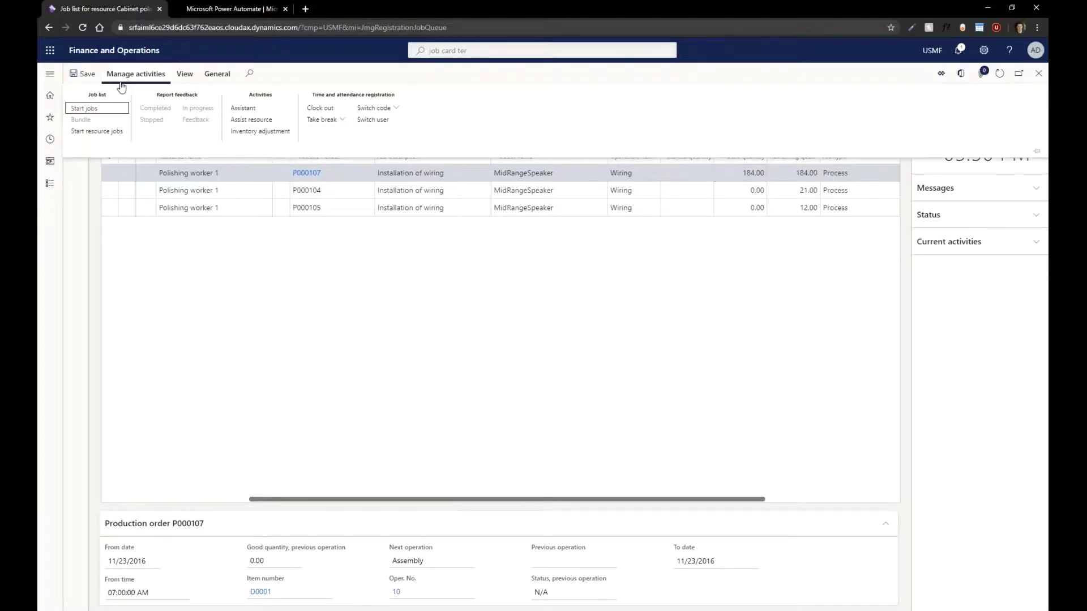
pyautogui.click(86, 108)
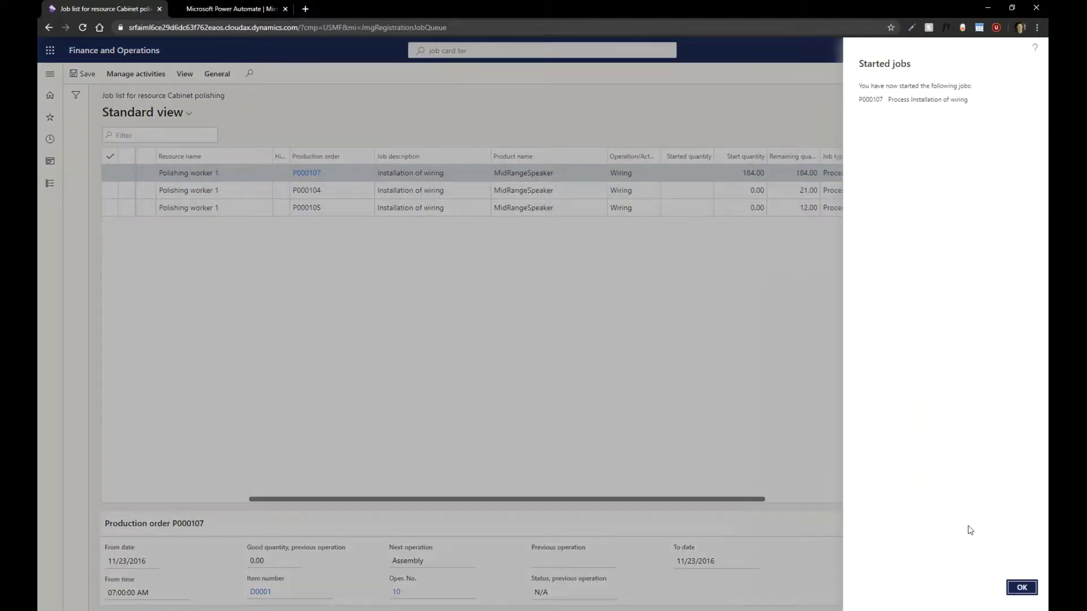
# Acknowledge the Started jobs confirmation and log back in with the worker's badge number
pyautogui.click(1021, 588)
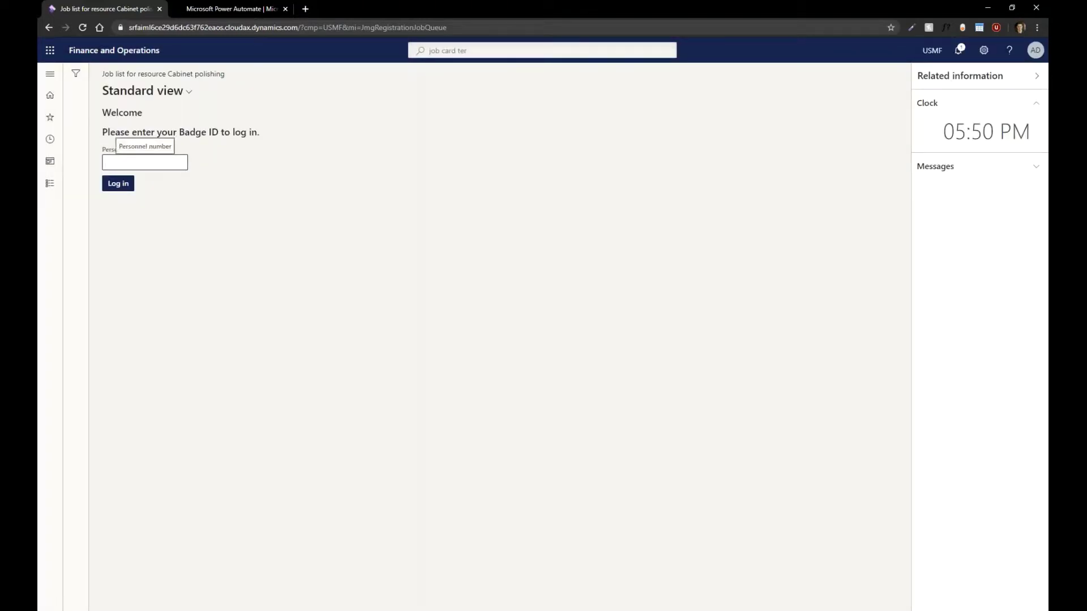
pyautogui.write('101')
pyautogui.press('Return')
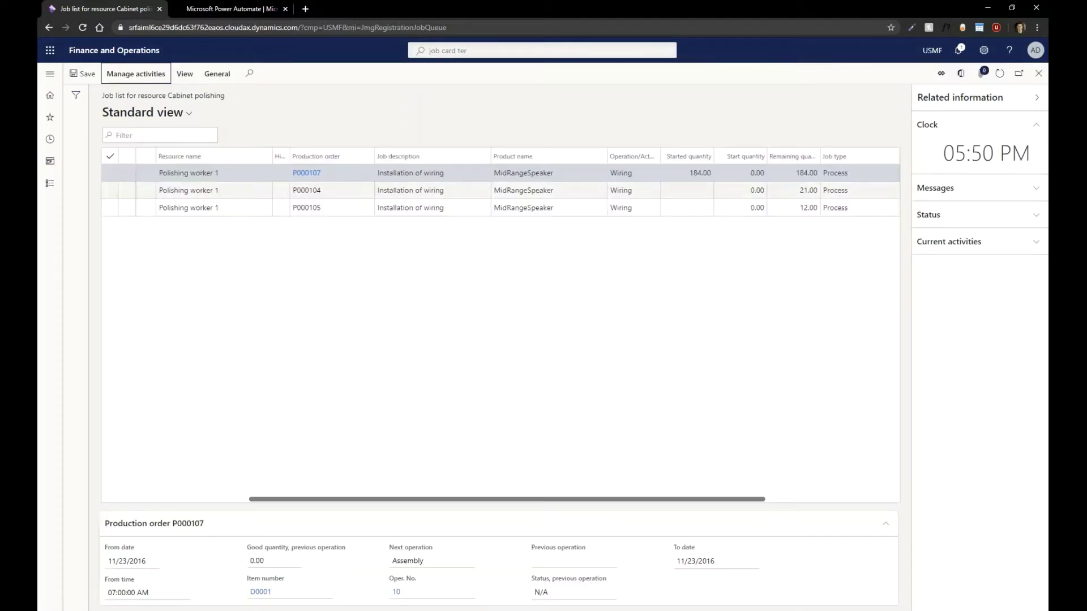
# Open in-progress feedback reporting for job P000107
pyautogui.click(183, 75)
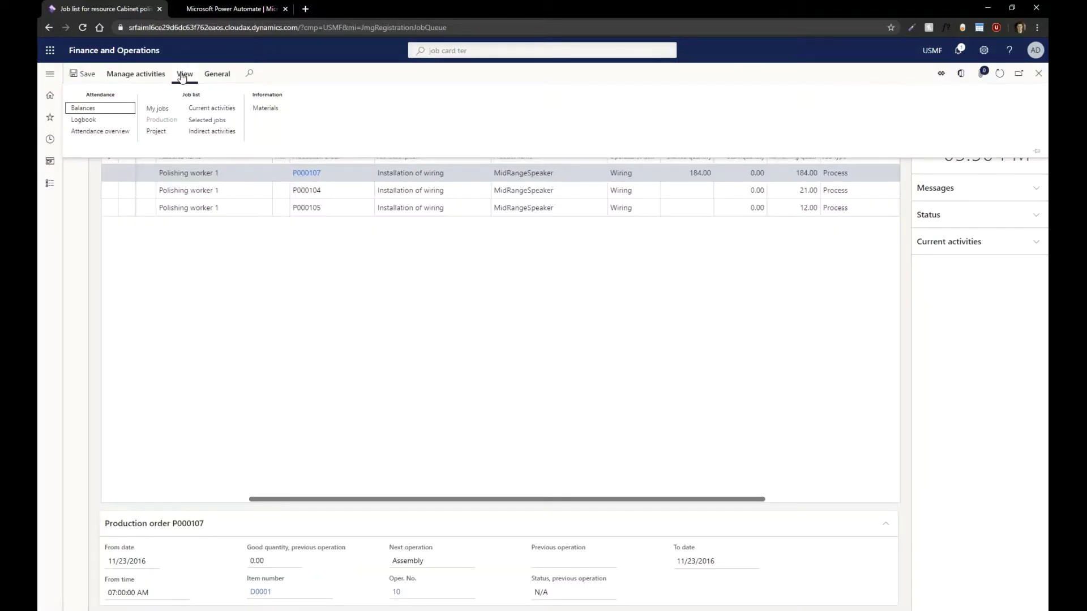
pyautogui.click(150, 74)
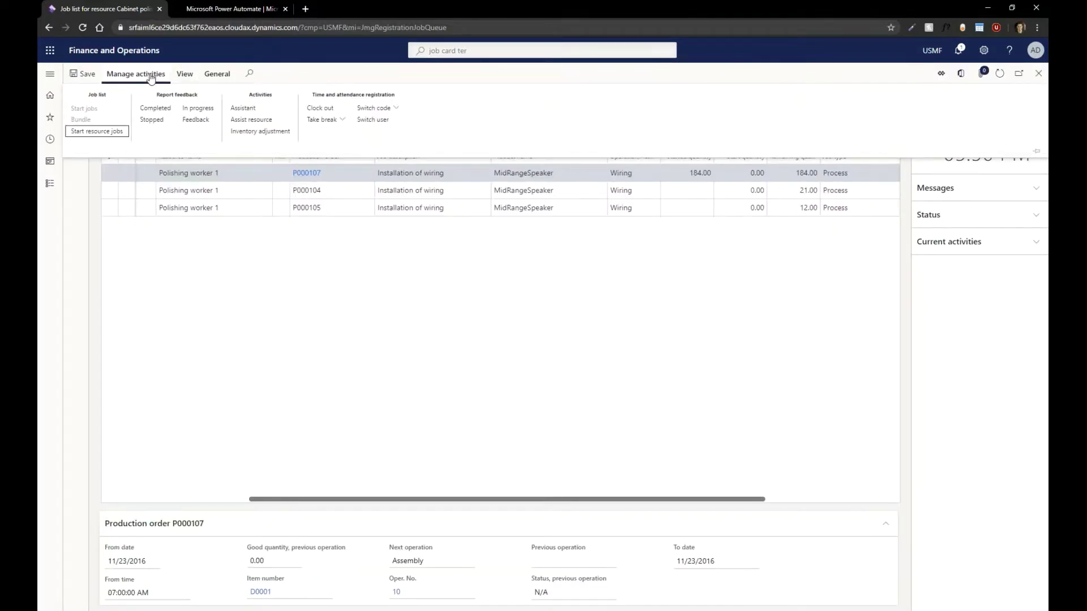
pyautogui.click(192, 110)
pyautogui.click(193, 109)
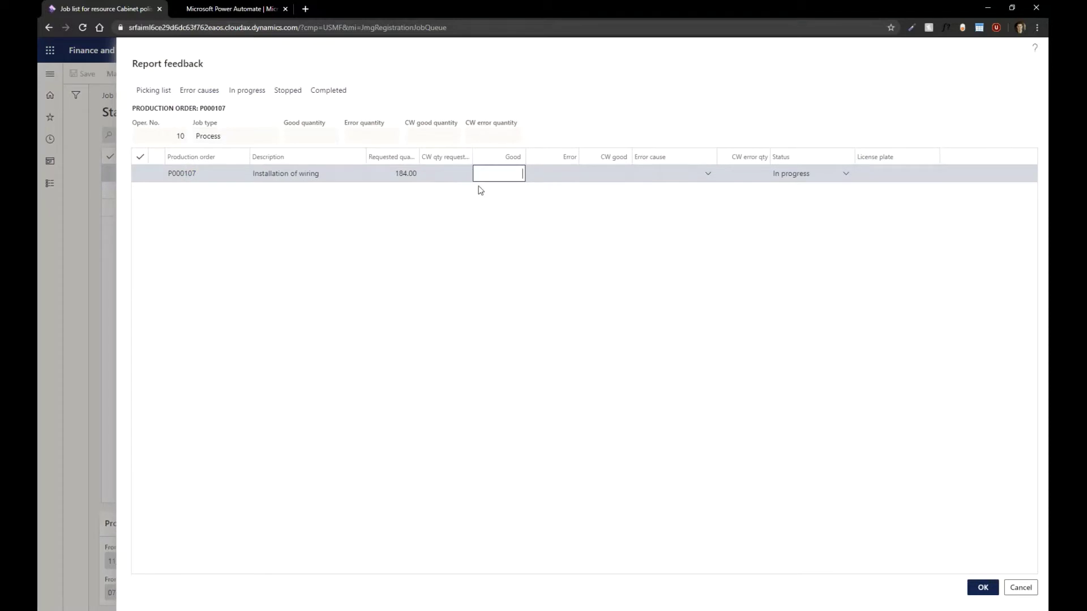
# Report 10 good units for P000107 and submit the feedback
pyautogui.write('10')
pyautogui.press('Tab')
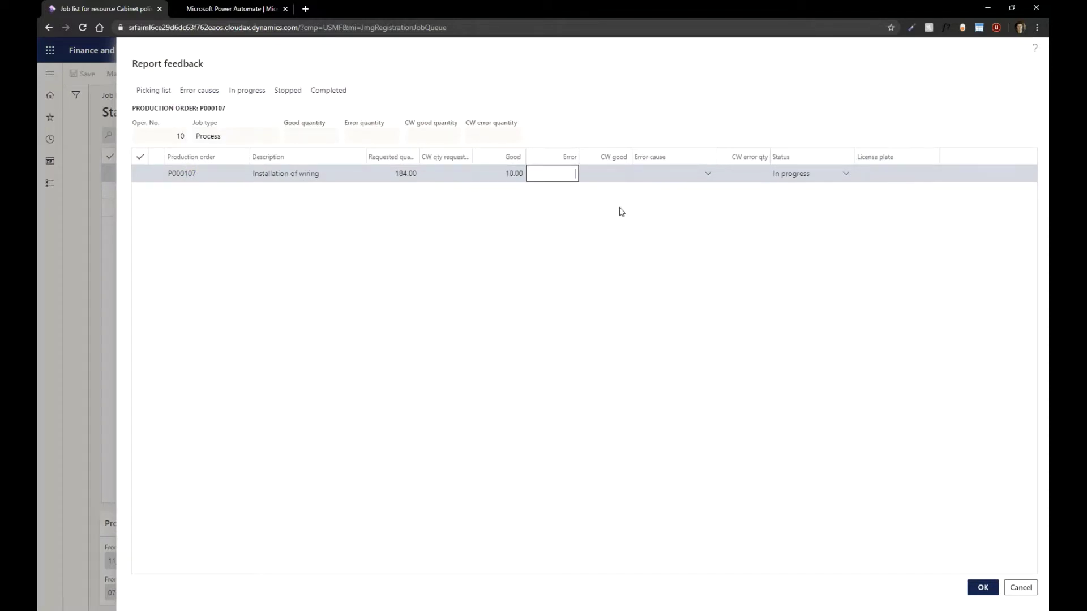
pyautogui.click(984, 588)
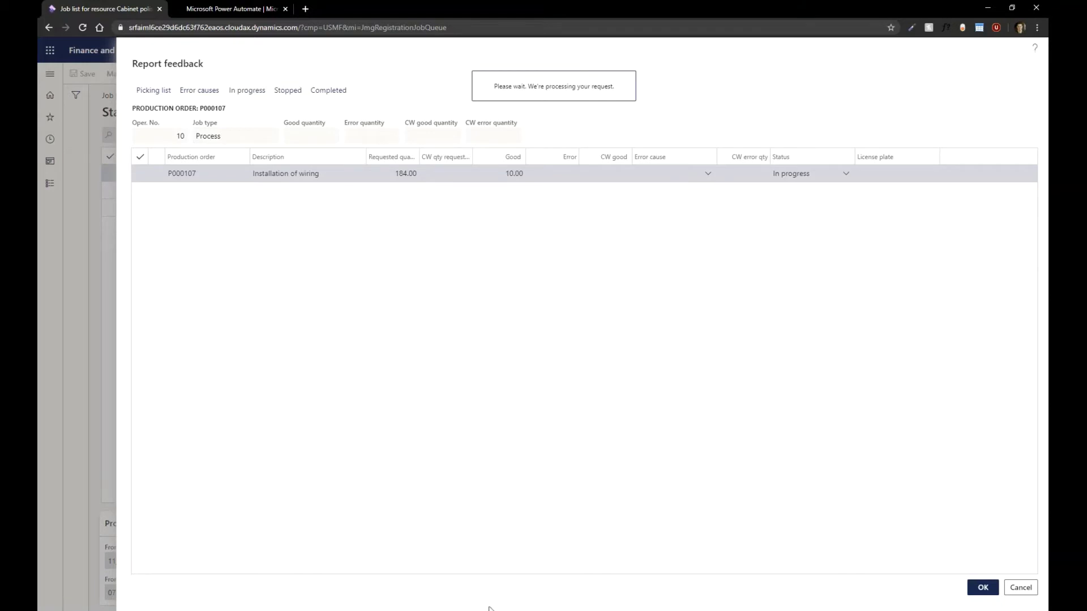
pyautogui.moveTo(487, 610)
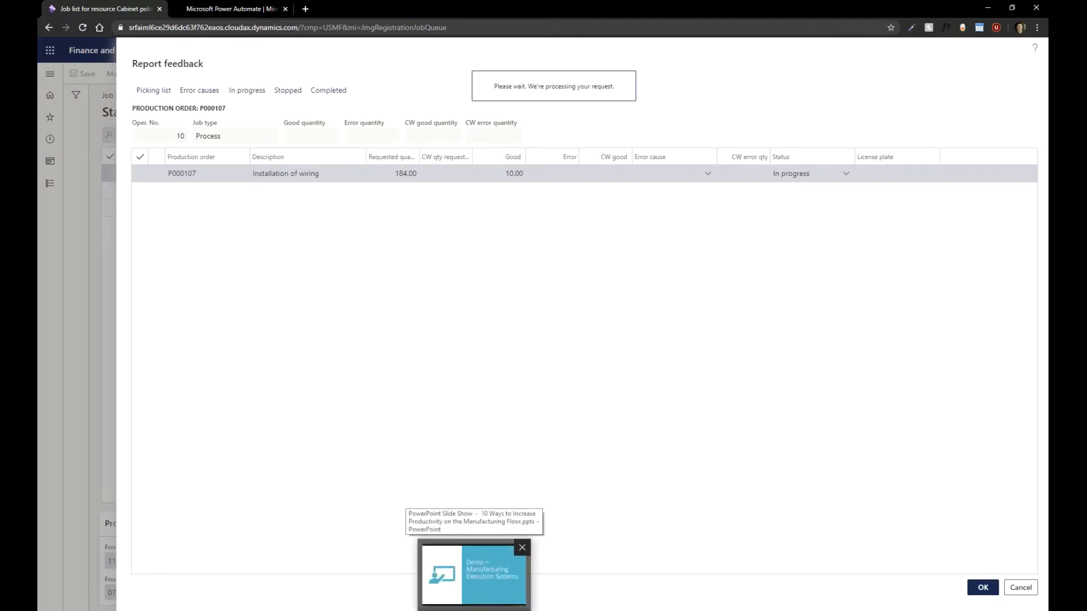